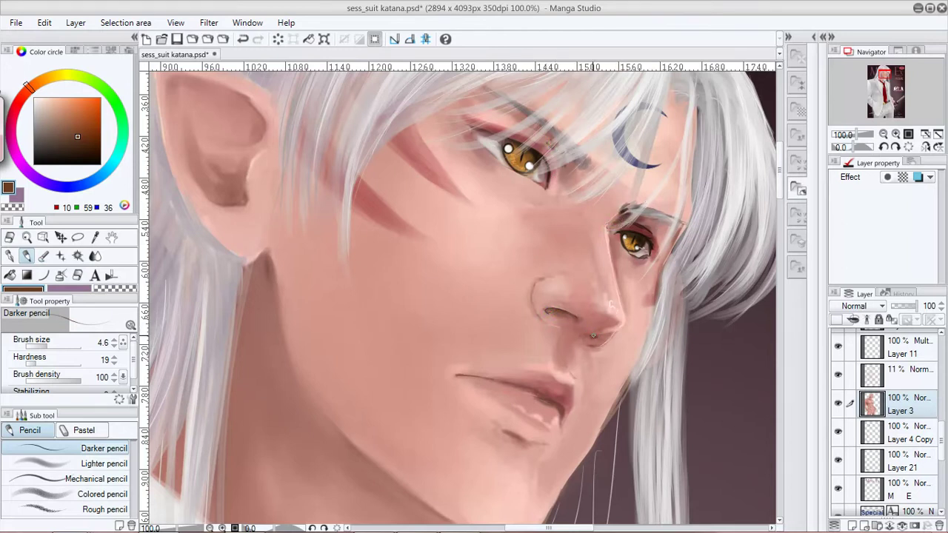
- Examine the red tie on Layer 13 up close and in the context of the whole cover
{"action": "left_click", "coordinate": [925, 135]}
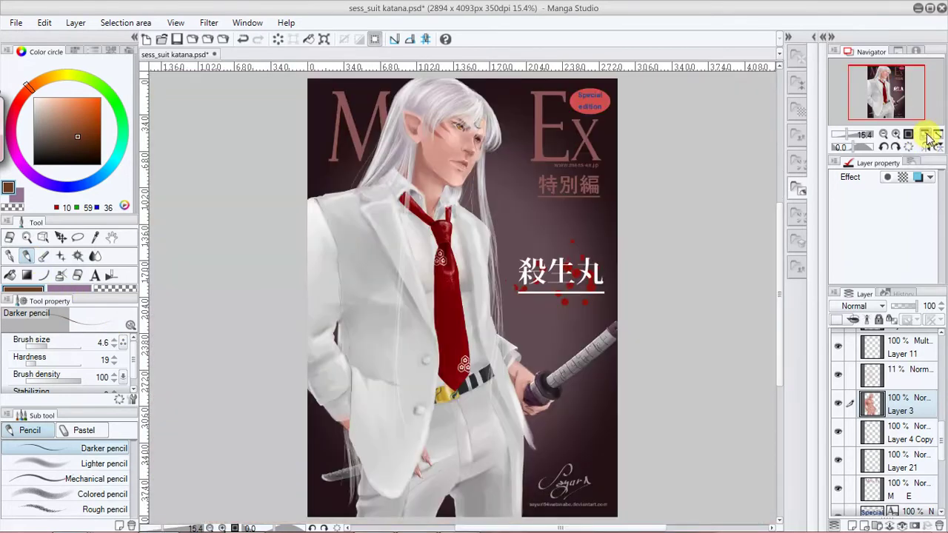
{"action": "left_click_drag", "start_coordinate": [940, 444], "coordinate": [941, 404]}
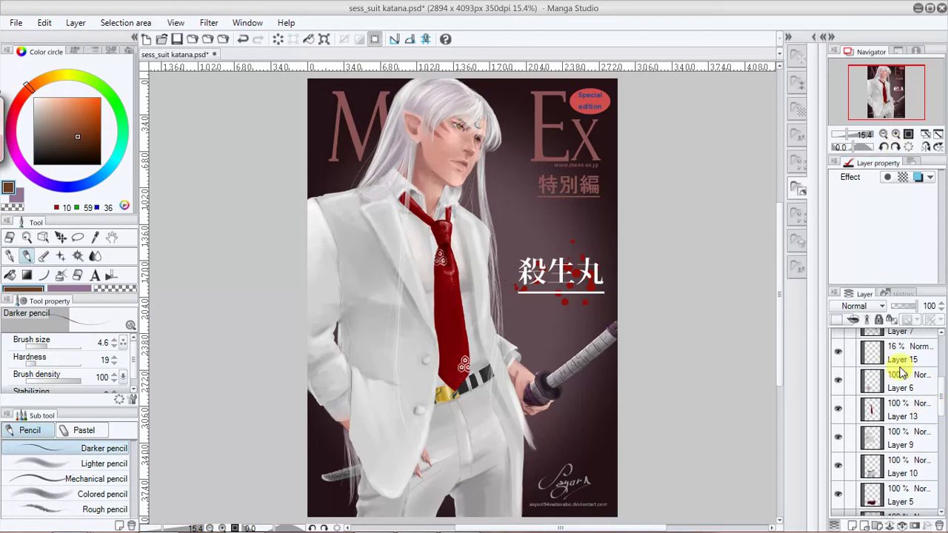
{"action": "left_click", "coordinate": [902, 408]}
{"action": "left_click", "coordinate": [895, 134]}
{"action": "left_click_drag", "start_coordinate": [896, 116], "coordinate": [885, 96]}
{"action": "left_click", "coordinate": [91, 140]}
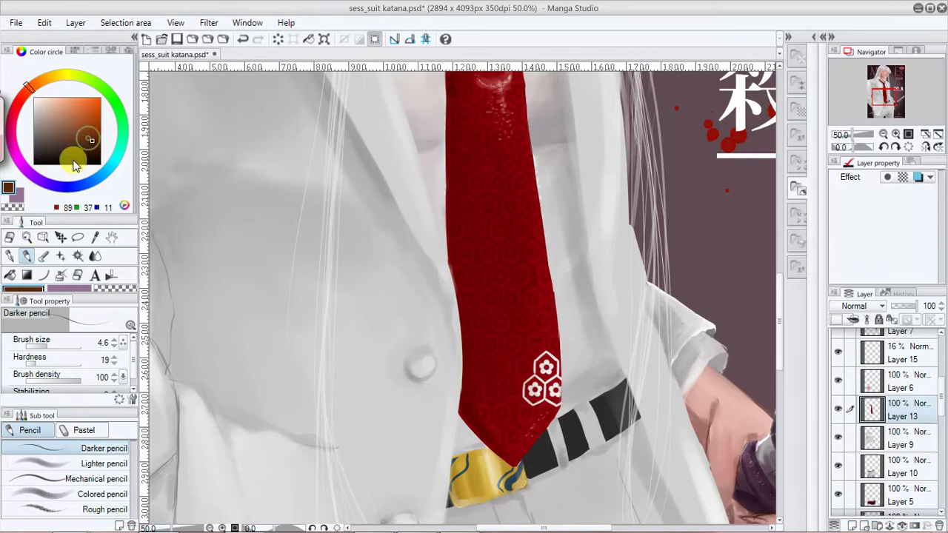
{"action": "left_click", "coordinate": [9, 255]}
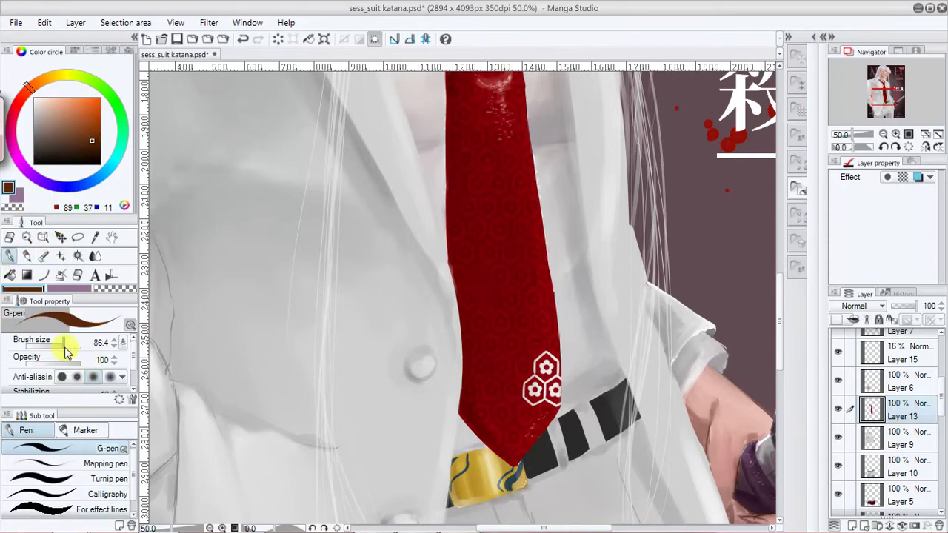
{"action": "left_click", "coordinate": [26, 255]}
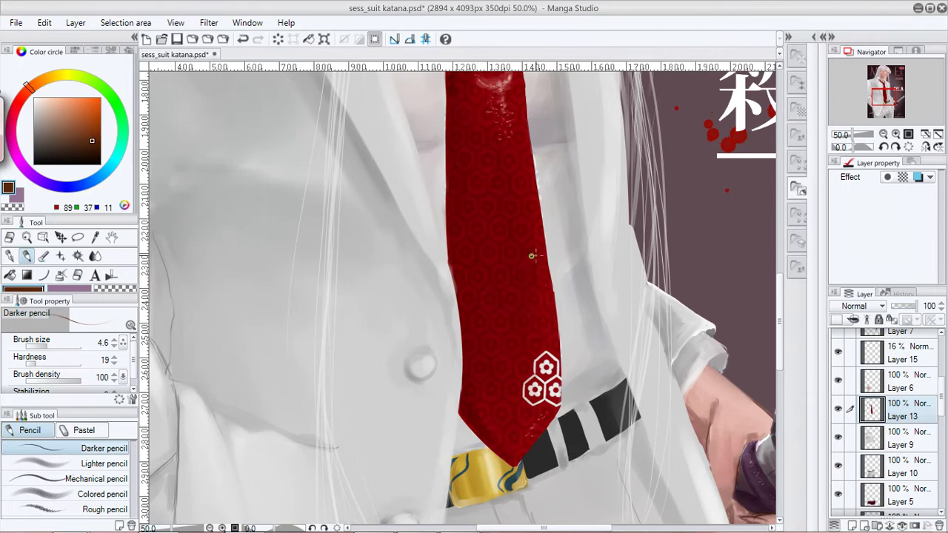
{"action": "left_click_drag", "start_coordinate": [885, 97], "coordinate": [882, 87]}
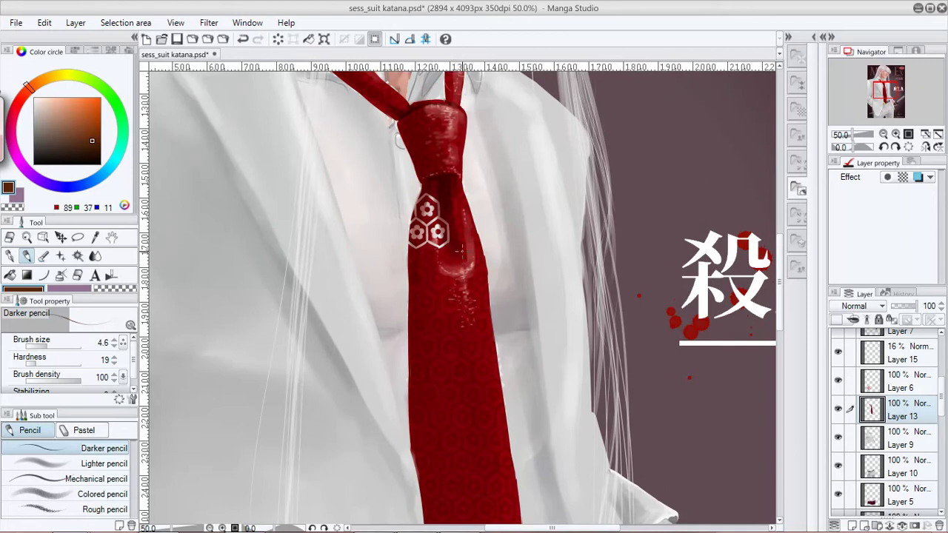
{"action": "left_click", "coordinate": [927, 134]}
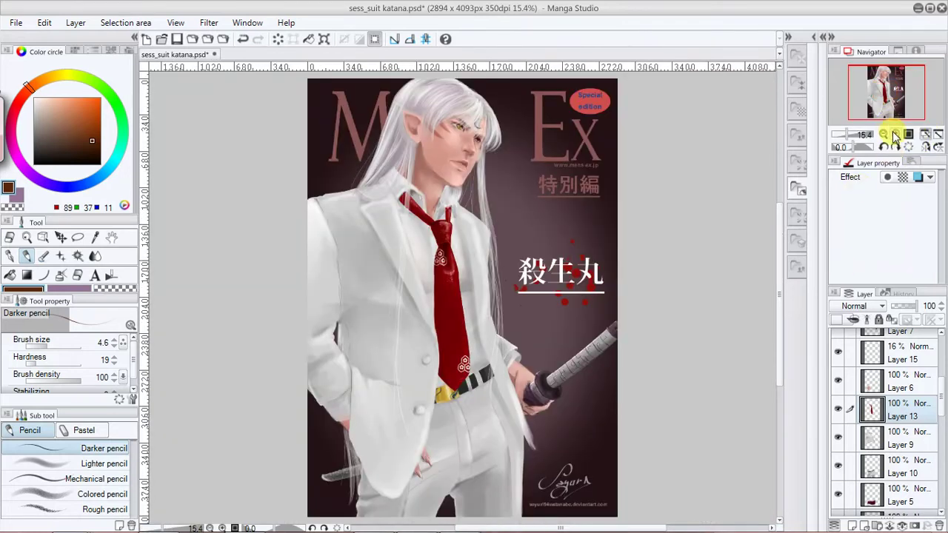
{"action": "left_click", "coordinate": [896, 134]}
{"action": "mouse_move", "coordinate": [895, 100]}
{"action": "left_mouse_down"}
{"action": "mouse_move", "coordinate": [882, 112]}
{"action": "mouse_move", "coordinate": [882, 96]}
{"action": "left_mouse_up"}
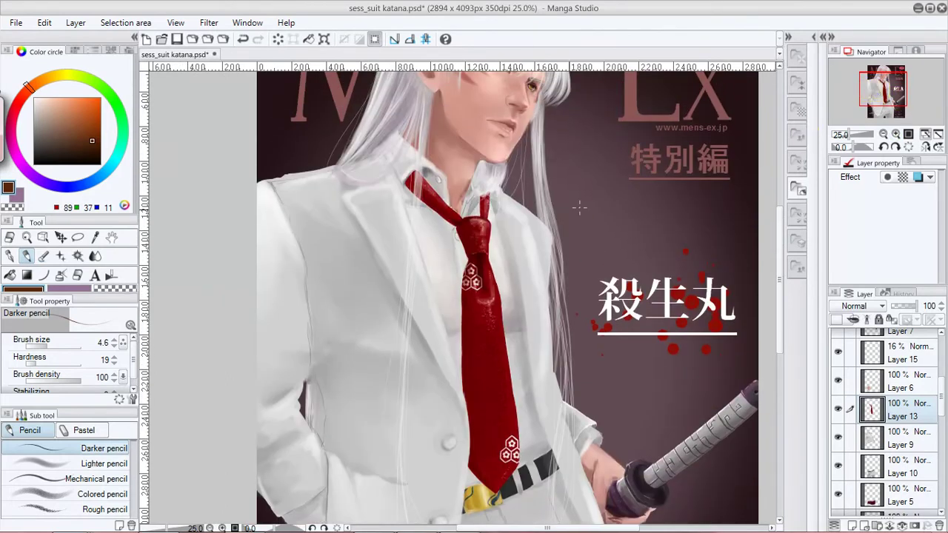
- Set up the Transparent watercolor brush on Layer 4 with light grey paint and a brush size of 5.9
{"action": "left_click", "coordinate": [78, 275]}
{"action": "left_click_drag", "start_coordinate": [942, 402], "coordinate": [944, 374]}
{"action": "left_click", "coordinate": [905, 393]}
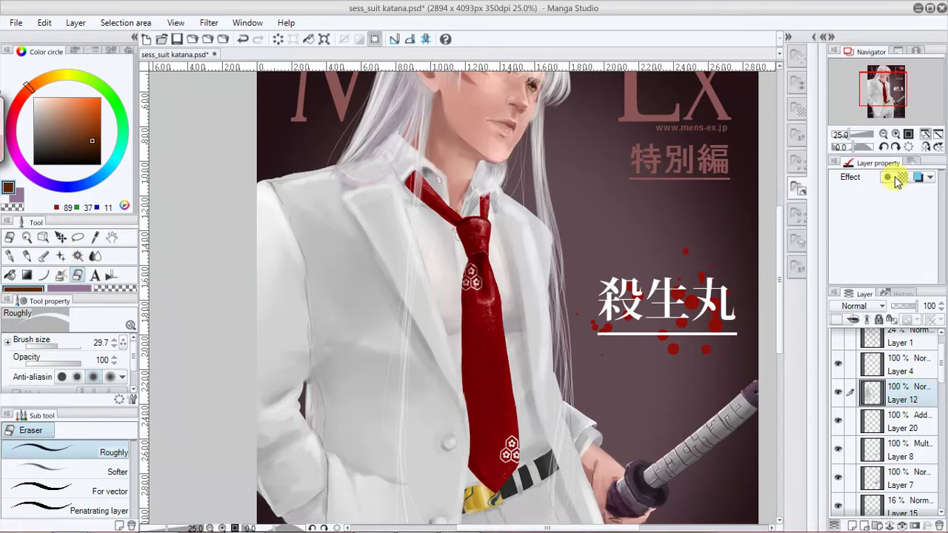
{"action": "left_click", "coordinate": [895, 134]}
{"action": "left_click_drag", "start_coordinate": [888, 96], "coordinate": [868, 109]}
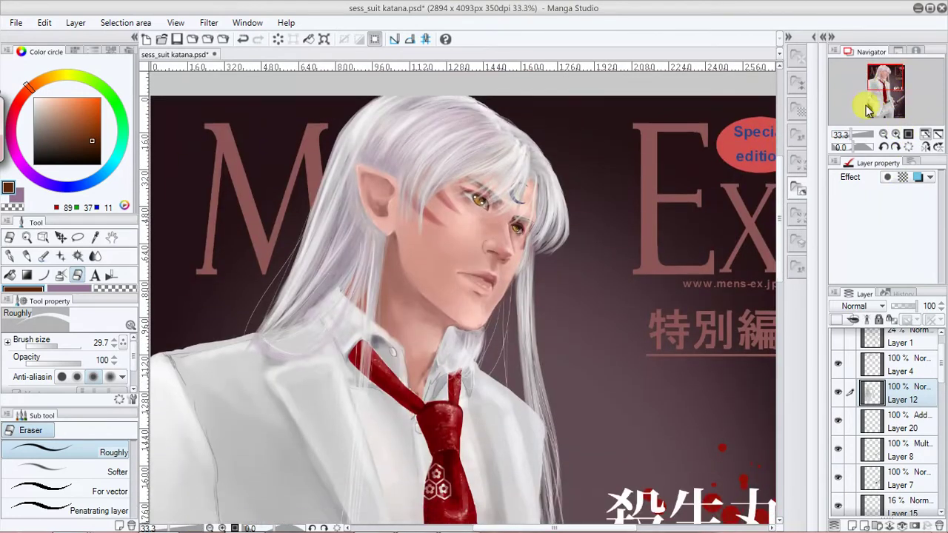
{"action": "left_click", "coordinate": [43, 256]}
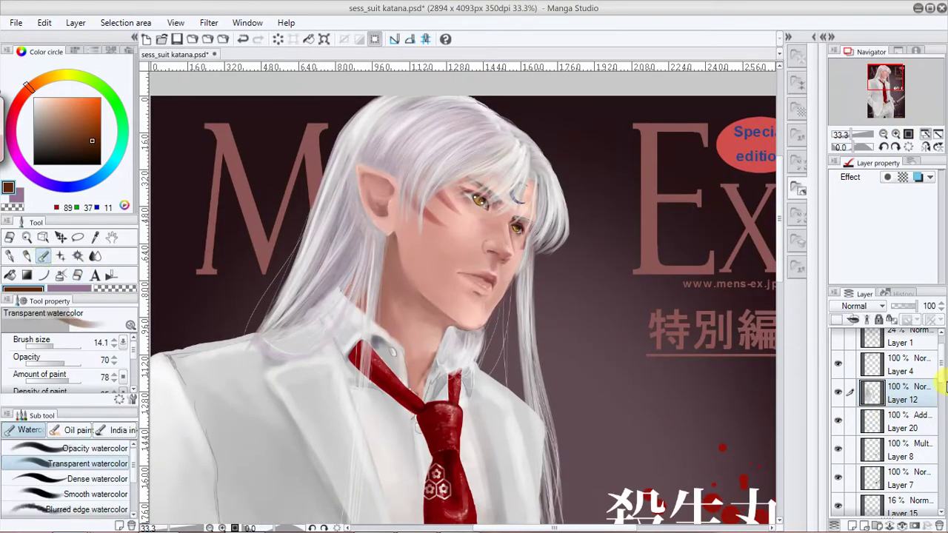
{"action": "left_click", "coordinate": [917, 365]}
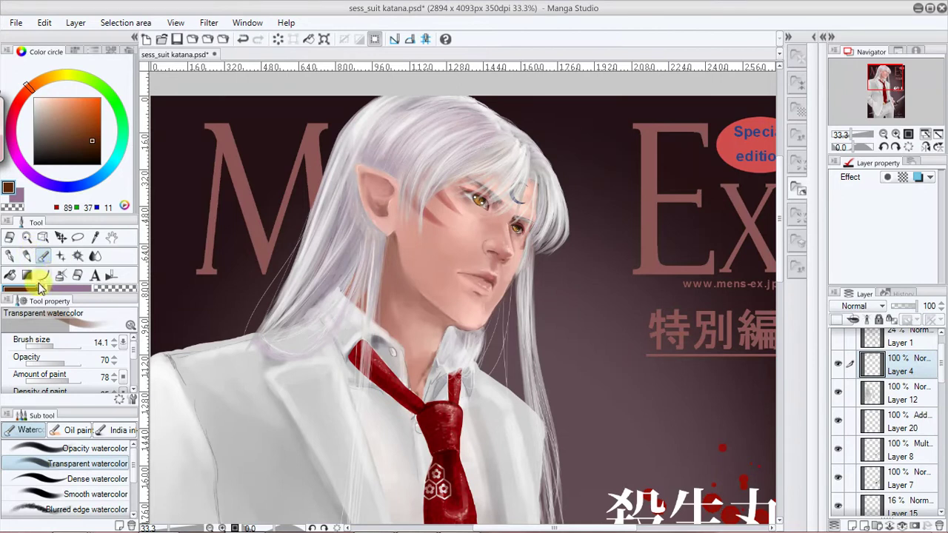
{"action": "left_click", "coordinate": [33, 112]}
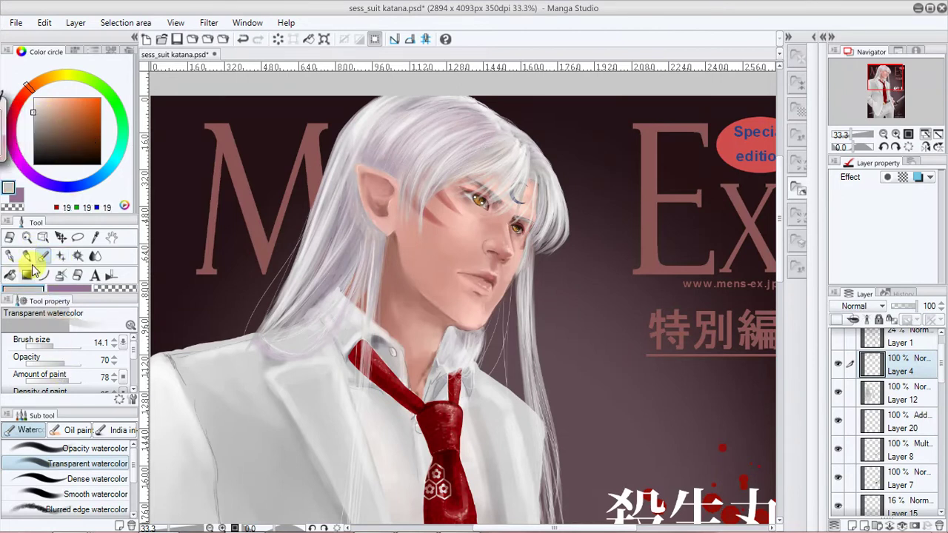
{"action": "left_click", "coordinate": [47, 346]}
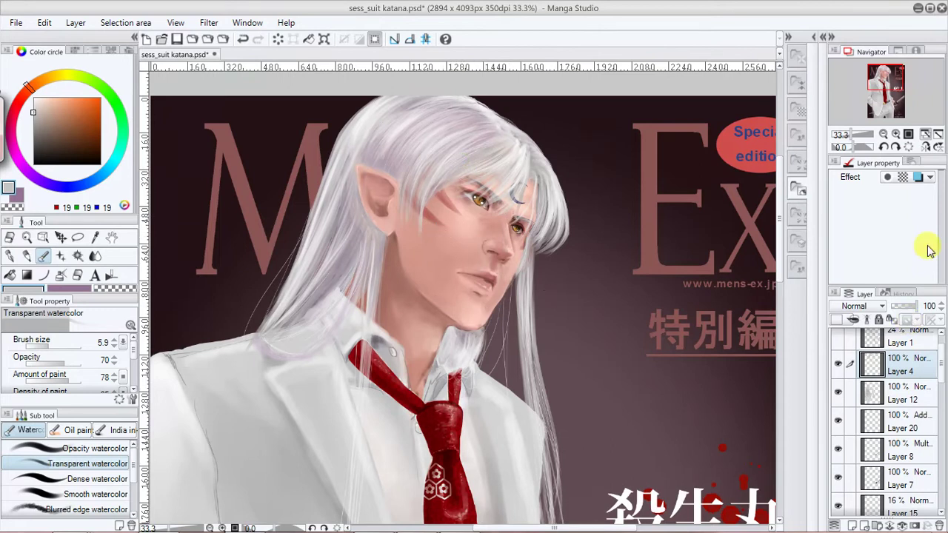
{"action": "left_click_drag", "start_coordinate": [941, 381], "coordinate": [943, 399]}
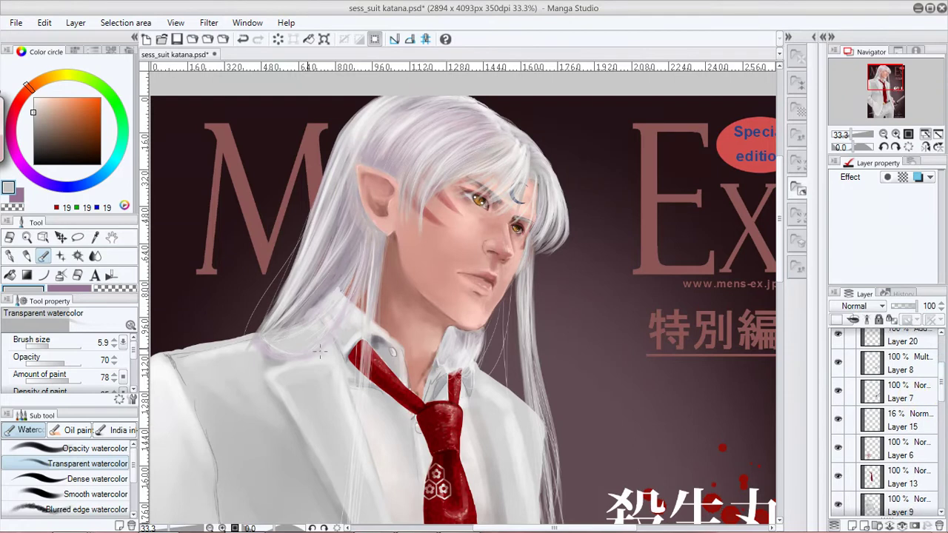
- Erase the red tie on Layer 13 using the Roughly eraser at size 148.6
{"action": "left_click", "coordinate": [9, 255]}
{"action": "left_click", "coordinate": [77, 277]}
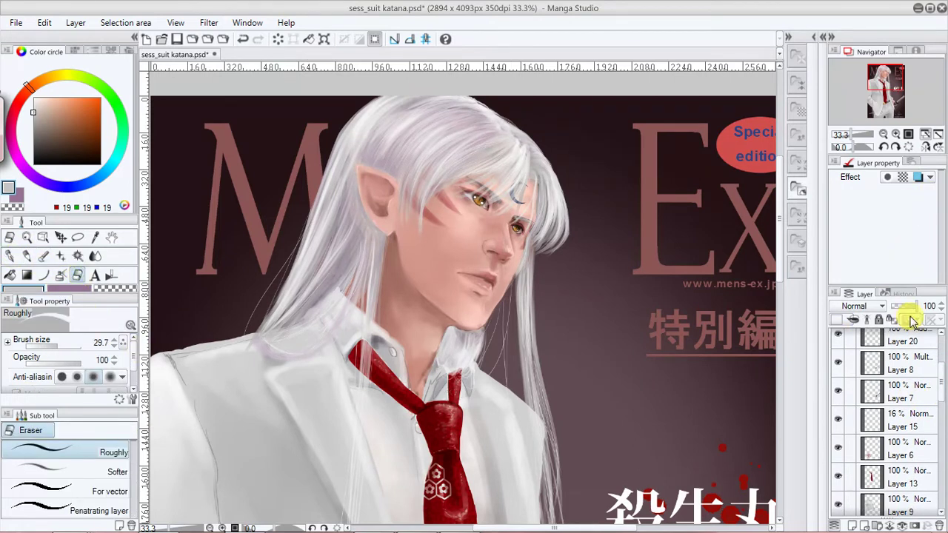
{"action": "left_click", "coordinate": [883, 135]}
{"action": "left_click_drag", "start_coordinate": [882, 86], "coordinate": [886, 97]}
{"action": "left_click", "coordinate": [69, 347]}
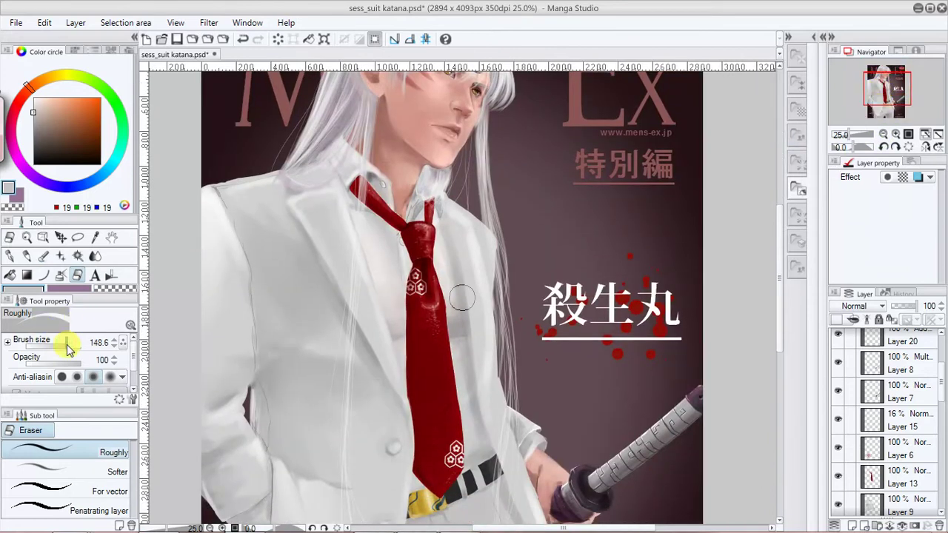
{"action": "left_click_drag", "start_coordinate": [365, 179], "coordinate": [360, 176]}
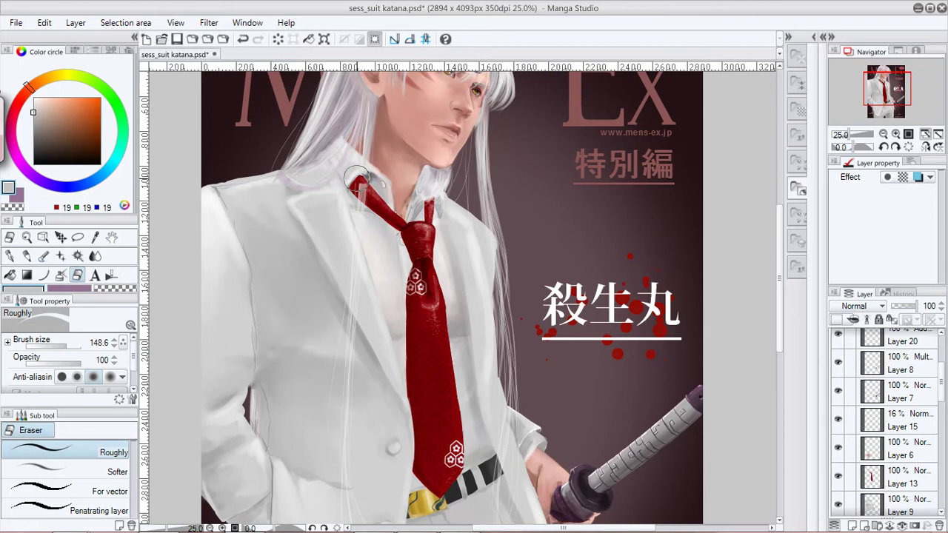
{"action": "left_click", "coordinate": [889, 474]}
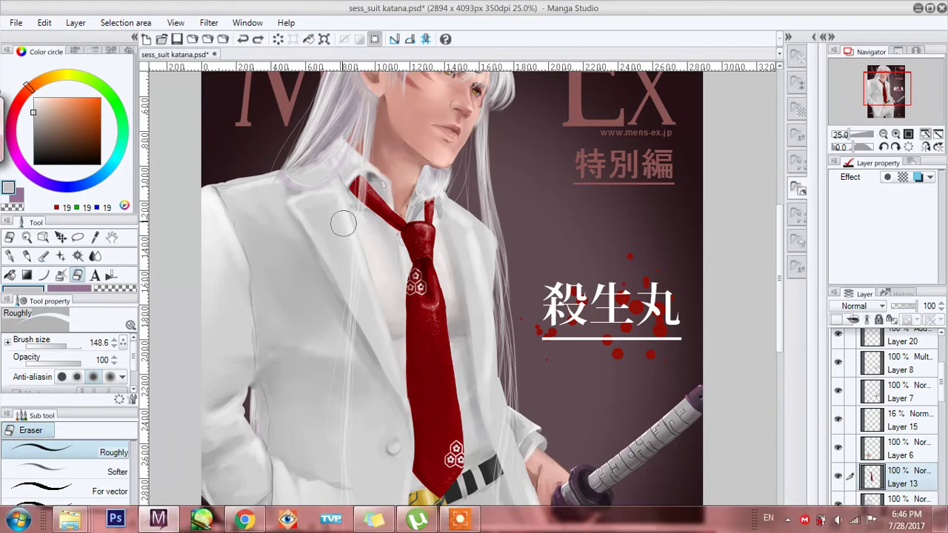
{"action": "mouse_move", "coordinate": [366, 181]}
{"action": "left_mouse_down"}
{"action": "mouse_move", "coordinate": [389, 200]}
{"action": "mouse_move", "coordinate": [360, 199]}
{"action": "mouse_move", "coordinate": [363, 212]}
{"action": "mouse_move", "coordinate": [404, 213]}
{"action": "mouse_move", "coordinate": [389, 218]}
{"action": "mouse_move", "coordinate": [403, 220]}
{"action": "mouse_move", "coordinate": [394, 237]}
{"action": "mouse_move", "coordinate": [424, 226]}
{"action": "mouse_move", "coordinate": [413, 213]}
{"action": "mouse_move", "coordinate": [425, 200]}
{"action": "mouse_move", "coordinate": [421, 228]}
{"action": "mouse_move", "coordinate": [444, 230]}
{"action": "mouse_move", "coordinate": [395, 264]}
{"action": "mouse_move", "coordinate": [417, 256]}
{"action": "mouse_move", "coordinate": [399, 275]}
{"action": "mouse_move", "coordinate": [439, 268]}
{"action": "mouse_move", "coordinate": [462, 285]}
{"action": "mouse_move", "coordinate": [399, 361]}
{"action": "mouse_move", "coordinate": [449, 342]}
{"action": "mouse_move", "coordinate": [408, 373]}
{"action": "mouse_move", "coordinate": [383, 420]}
{"action": "mouse_move", "coordinate": [445, 399]}
{"action": "mouse_move", "coordinate": [430, 441]}
{"action": "mouse_move", "coordinate": [475, 430]}
{"action": "mouse_move", "coordinate": [480, 442]}
{"action": "mouse_move", "coordinate": [420, 493]}
{"action": "mouse_move", "coordinate": [478, 480]}
{"action": "left_mouse_up"}
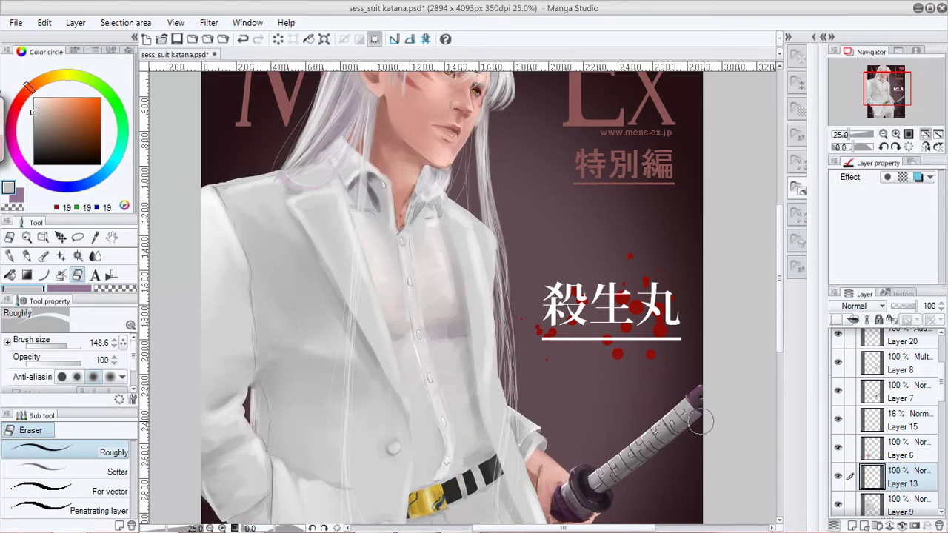
- Erase the white suit jacket on Layer 12 using the Roughly eraser at size 512.4
{"action": "scroll", "coordinate": [945, 369], "scroll_direction": "up", "scroll_amount": 3}
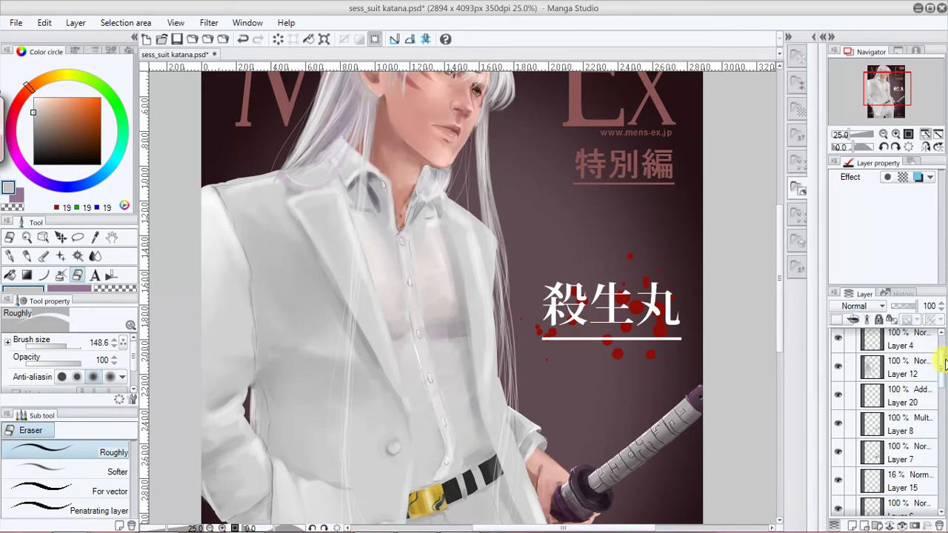
{"action": "left_click", "coordinate": [911, 372]}
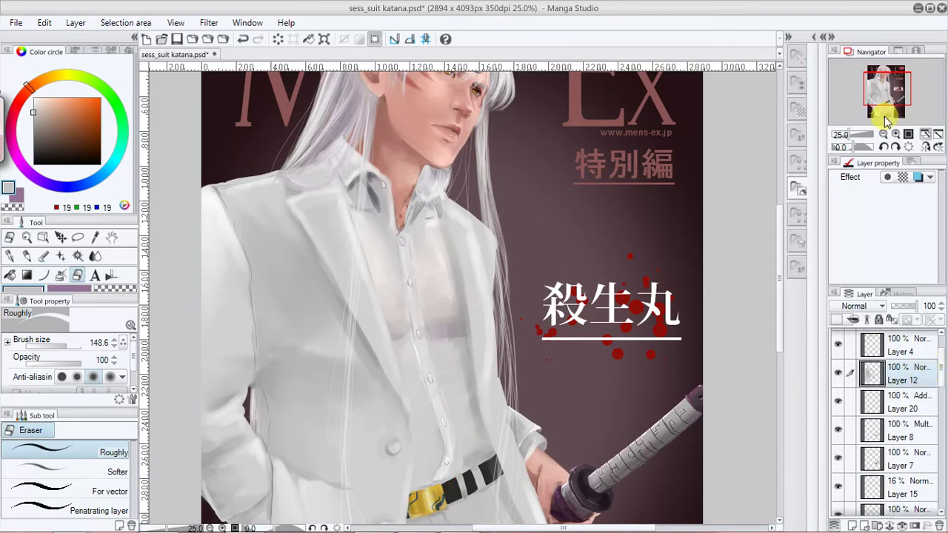
{"action": "left_click", "coordinate": [926, 135]}
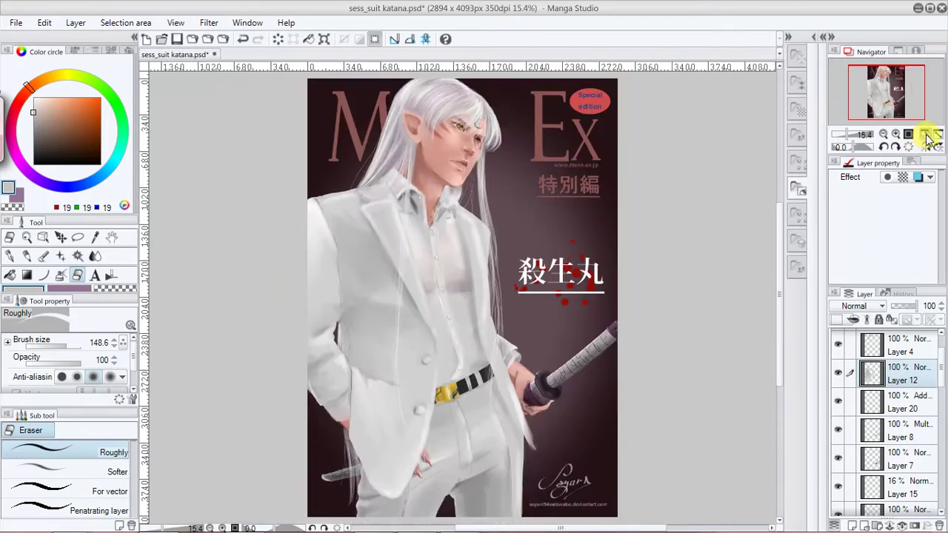
{"action": "left_click_drag", "start_coordinate": [64, 346], "coordinate": [71, 348]}
{"action": "mouse_move", "coordinate": [374, 185]}
{"action": "left_mouse_down"}
{"action": "mouse_move", "coordinate": [480, 266]}
{"action": "mouse_move", "coordinate": [492, 363]}
{"action": "mouse_move", "coordinate": [537, 471]}
{"action": "mouse_move", "coordinate": [481, 224]}
{"action": "mouse_move", "coordinate": [461, 193]}
{"action": "mouse_move", "coordinate": [359, 173]}
{"action": "mouse_move", "coordinate": [434, 421]}
{"action": "mouse_move", "coordinate": [392, 437]}
{"action": "mouse_move", "coordinate": [472, 255]}
{"action": "mouse_move", "coordinate": [494, 380]}
{"action": "mouse_move", "coordinate": [454, 243]}
{"action": "left_mouse_up"}
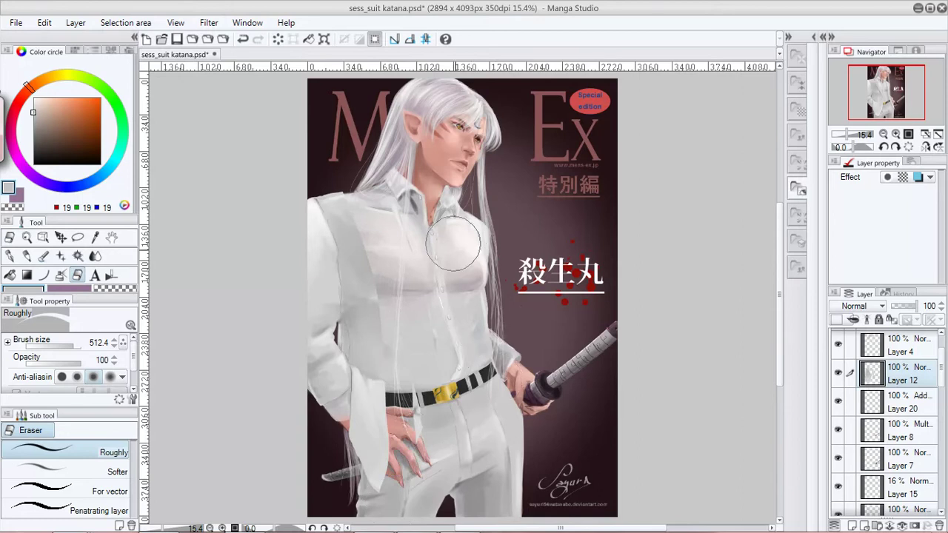
{"action": "mouse_move", "coordinate": [443, 379]}
{"action": "left_mouse_down"}
{"action": "mouse_move", "coordinate": [449, 334]}
{"action": "mouse_move", "coordinate": [405, 468]}
{"action": "mouse_move", "coordinate": [372, 477]}
{"action": "mouse_move", "coordinate": [374, 418]}
{"action": "mouse_move", "coordinate": [312, 412]}
{"action": "mouse_move", "coordinate": [358, 283]}
{"action": "mouse_move", "coordinate": [293, 302]}
{"action": "mouse_move", "coordinate": [282, 249]}
{"action": "mouse_move", "coordinate": [329, 205]}
{"action": "mouse_move", "coordinate": [282, 325]}
{"action": "mouse_move", "coordinate": [358, 391]}
{"action": "mouse_move", "coordinate": [471, 305]}
{"action": "mouse_move", "coordinate": [496, 325]}
{"action": "mouse_move", "coordinate": [487, 204]}
{"action": "mouse_move", "coordinate": [515, 285]}
{"action": "mouse_move", "coordinate": [514, 371]}
{"action": "mouse_move", "coordinate": [552, 239]}
{"action": "mouse_move", "coordinate": [538, 309]}
{"action": "mouse_move", "coordinate": [671, 347]}
{"action": "left_mouse_up"}
- Erase the white shirt on Layer 9 across the torso and arms
{"action": "scroll", "coordinate": [942, 385], "scroll_direction": "down", "scroll_amount": 5}
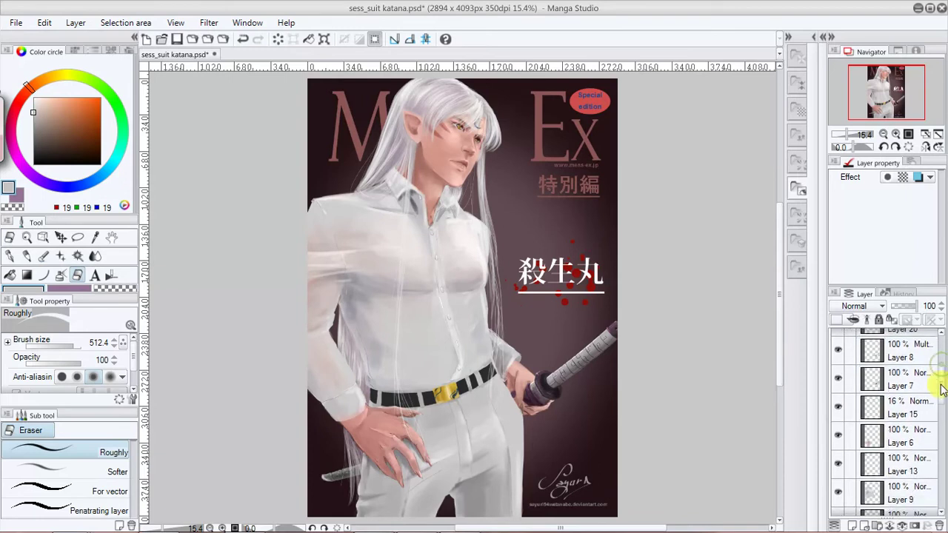
{"action": "left_click", "coordinate": [928, 392]}
{"action": "mouse_move", "coordinate": [444, 222]}
{"action": "left_mouse_down"}
{"action": "mouse_move", "coordinate": [447, 185]}
{"action": "mouse_move", "coordinate": [445, 254]}
{"action": "mouse_move", "coordinate": [463, 371]}
{"action": "mouse_move", "coordinate": [470, 362]}
{"action": "mouse_move", "coordinate": [430, 217]}
{"action": "mouse_move", "coordinate": [380, 161]}
{"action": "mouse_move", "coordinate": [440, 285]}
{"action": "mouse_move", "coordinate": [450, 369]}
{"action": "mouse_move", "coordinate": [440, 318]}
{"action": "mouse_move", "coordinate": [459, 200]}
{"action": "mouse_move", "coordinate": [469, 331]}
{"action": "mouse_move", "coordinate": [481, 361]}
{"action": "mouse_move", "coordinate": [479, 212]}
{"action": "mouse_move", "coordinate": [494, 345]}
{"action": "mouse_move", "coordinate": [516, 363]}
{"action": "mouse_move", "coordinate": [455, 212]}
{"action": "mouse_move", "coordinate": [472, 376]}
{"action": "mouse_move", "coordinate": [444, 385]}
{"action": "mouse_move", "coordinate": [391, 240]}
{"action": "mouse_move", "coordinate": [352, 178]}
{"action": "mouse_move", "coordinate": [416, 277]}
{"action": "mouse_move", "coordinate": [347, 160]}
{"action": "mouse_move", "coordinate": [419, 352]}
{"action": "mouse_move", "coordinate": [318, 184]}
{"action": "mouse_move", "coordinate": [365, 251]}
{"action": "mouse_move", "coordinate": [303, 187]}
{"action": "mouse_move", "coordinate": [387, 381]}
{"action": "mouse_move", "coordinate": [299, 209]}
{"action": "mouse_move", "coordinate": [349, 305]}
{"action": "mouse_move", "coordinate": [371, 390]}
{"action": "mouse_move", "coordinate": [309, 254]}
{"action": "mouse_move", "coordinate": [293, 335]}
{"action": "mouse_move", "coordinate": [351, 362]}
{"action": "left_mouse_up"}
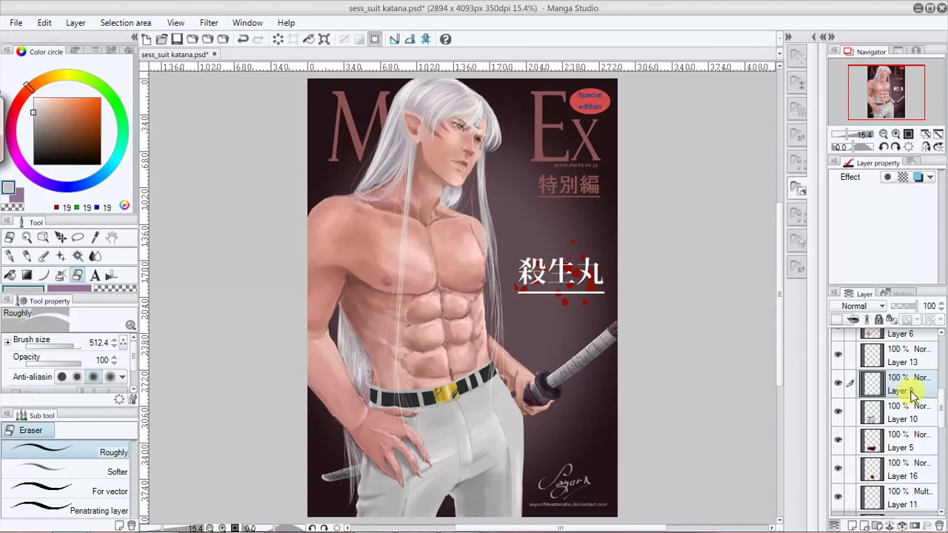
- Erase the trousers on Layer 10 and the remaining clothing at the hips on Layer 5
{"action": "left_click", "coordinate": [881, 412]}
{"action": "mouse_move", "coordinate": [488, 347]}
{"action": "left_mouse_down"}
{"action": "mouse_move", "coordinate": [405, 406]}
{"action": "mouse_move", "coordinate": [365, 378]}
{"action": "mouse_move", "coordinate": [490, 371]}
{"action": "mouse_move", "coordinate": [426, 419]}
{"action": "mouse_move", "coordinate": [474, 362]}
{"action": "mouse_move", "coordinate": [477, 371]}
{"action": "mouse_move", "coordinate": [415, 434]}
{"action": "mouse_move", "coordinate": [516, 437]}
{"action": "mouse_move", "coordinate": [330, 469]}
{"action": "mouse_move", "coordinate": [545, 447]}
{"action": "mouse_move", "coordinate": [334, 496]}
{"action": "mouse_move", "coordinate": [449, 511]}
{"action": "mouse_move", "coordinate": [407, 512]}
{"action": "mouse_move", "coordinate": [537, 499]}
{"action": "mouse_move", "coordinate": [333, 493]}
{"action": "left_mouse_up"}
{"action": "left_click", "coordinate": [897, 441]}
{"action": "mouse_move", "coordinate": [445, 400]}
{"action": "left_mouse_down"}
{"action": "mouse_move", "coordinate": [437, 440]}
{"action": "mouse_move", "coordinate": [409, 413]}
{"action": "mouse_move", "coordinate": [438, 495]}
{"action": "mouse_move", "coordinate": [362, 452]}
{"action": "mouse_move", "coordinate": [364, 471]}
{"action": "mouse_move", "coordinate": [484, 414]}
{"action": "mouse_move", "coordinate": [449, 461]}
{"action": "mouse_move", "coordinate": [456, 454]}
{"action": "mouse_move", "coordinate": [483, 480]}
{"action": "mouse_move", "coordinate": [465, 438]}
{"action": "left_mouse_up"}
- Draw a light grey heart on the red circle and a small smiling face above the signature with the G-pen at size 86.4
{"action": "left_click", "coordinate": [10, 256]}
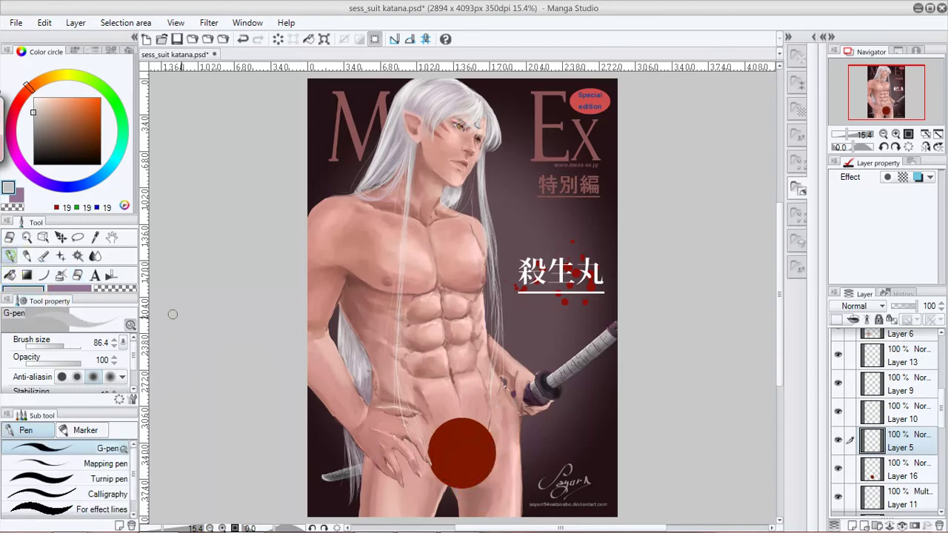
{"action": "left_click_drag", "start_coordinate": [446, 449], "coordinate": [463, 462]}
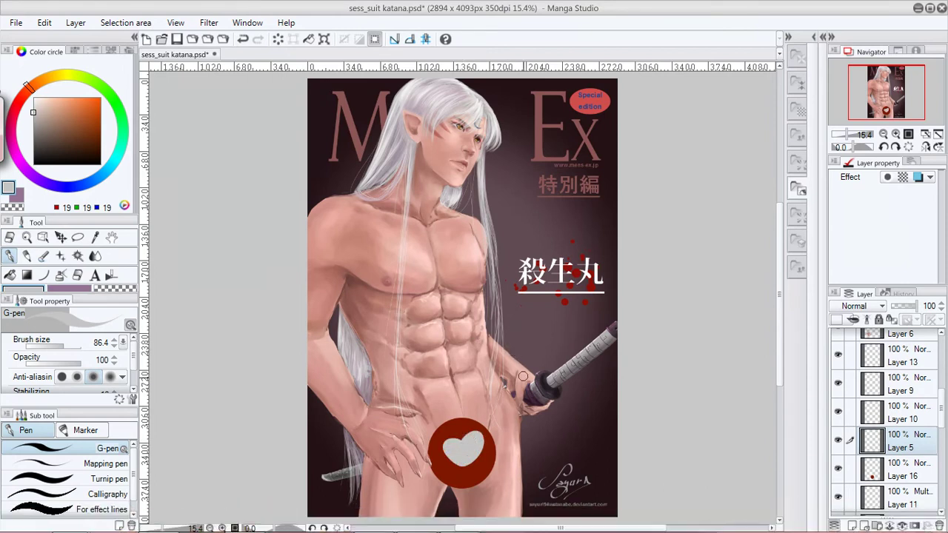
{"action": "left_click_drag", "start_coordinate": [578, 432], "coordinate": [589, 432]}
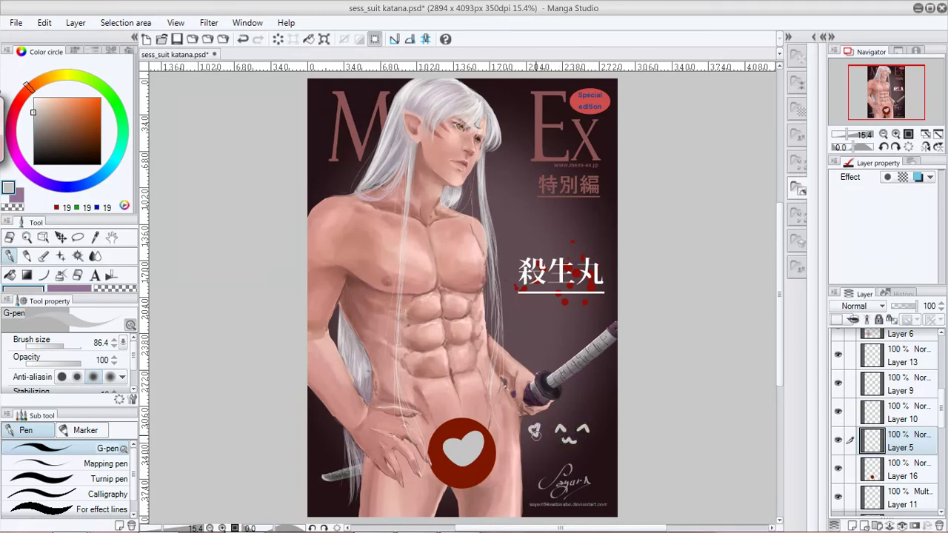
- Undo the pen doodles, the heart and all the erasing back to the fully dressed figure with suit and tie
{"action": "key", "text": "ctrl+z"}
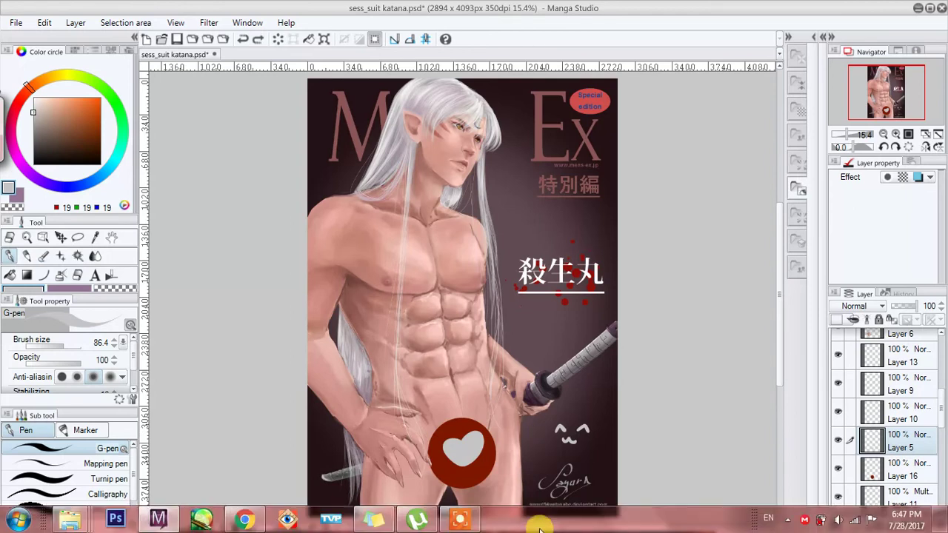
{"action": "key", "text": "ctrl+z"}
{"action": "key", "text": "ctrl+z"}
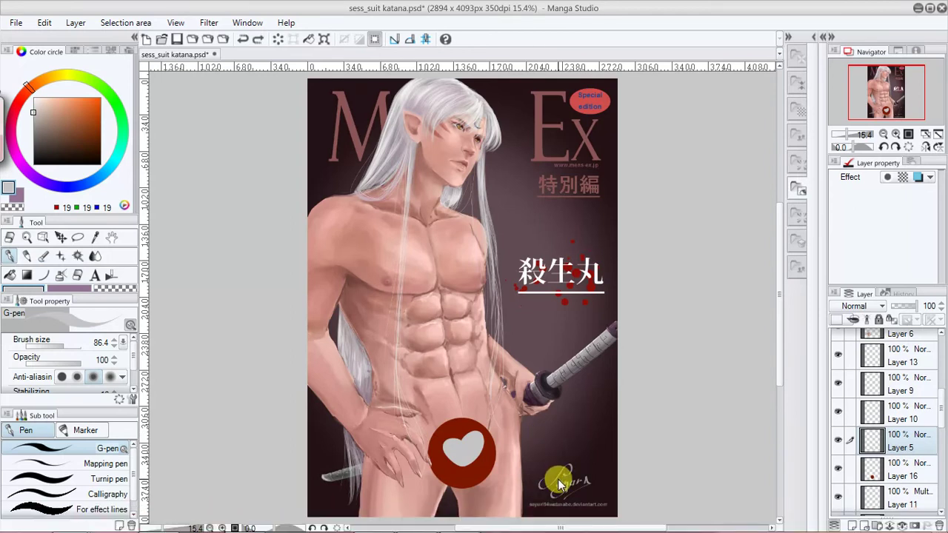
{"action": "key", "text": "ctrl+z"}
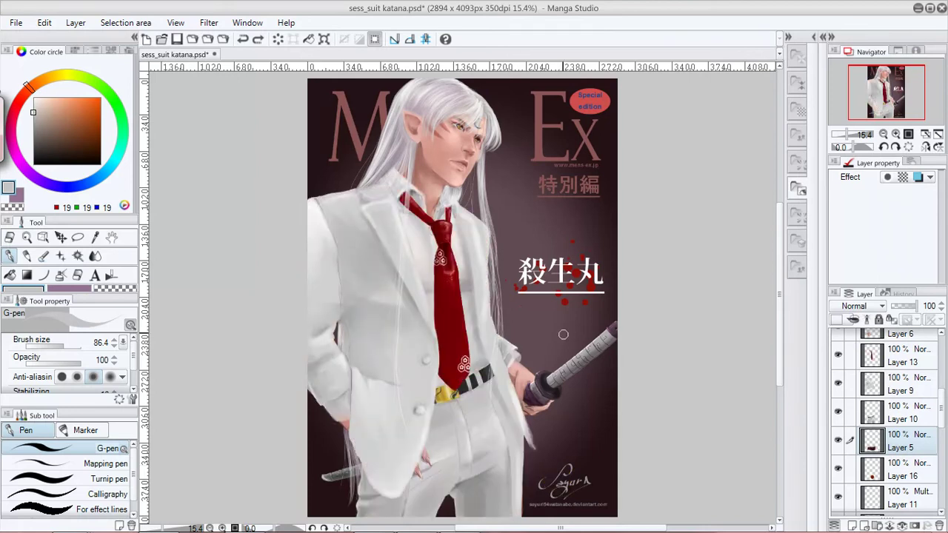
- Stamp white Sparkle A effects at size 256.7 on Layer 5 beside the face and around the Japanese lettering
{"action": "left_click", "coordinate": [61, 255]}
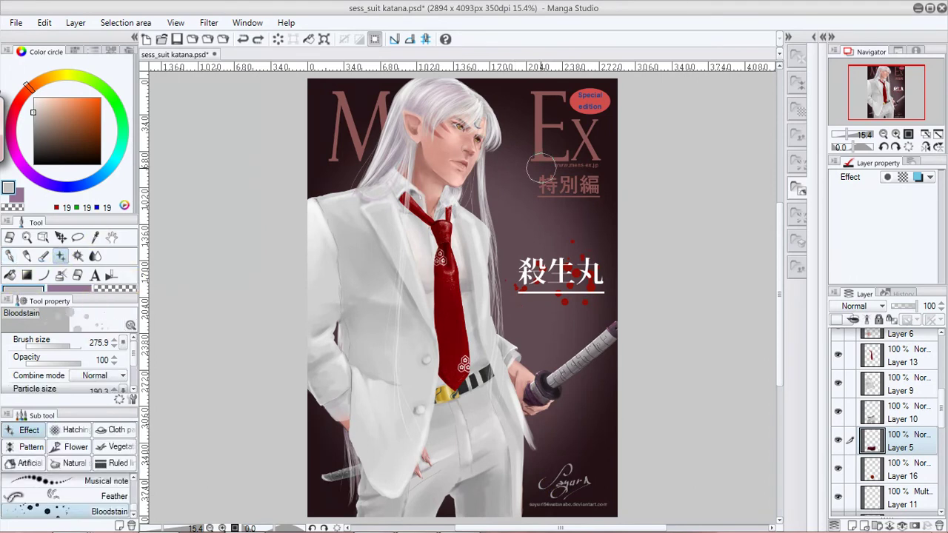
{"action": "scroll", "coordinate": [130, 504], "scroll_direction": "down", "scroll_amount": 5}
{"action": "left_click", "coordinate": [110, 495]}
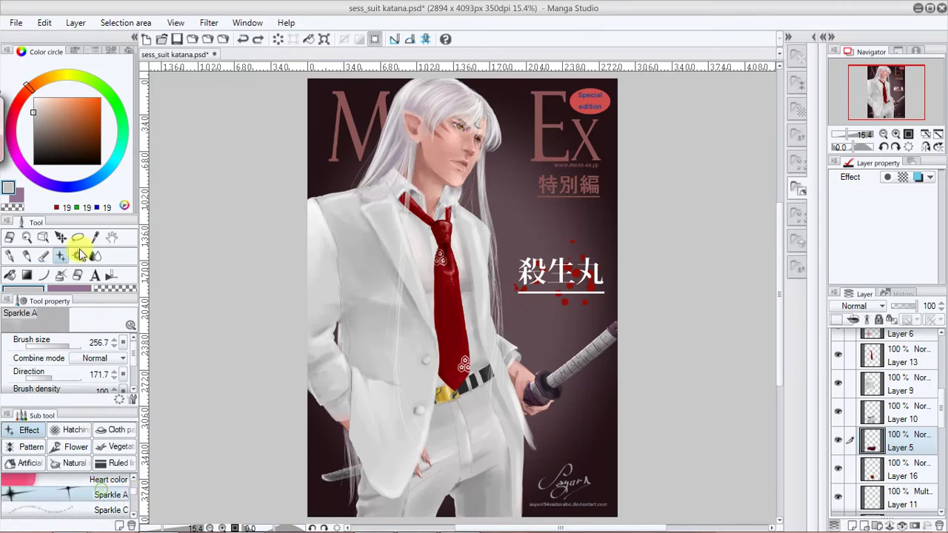
{"action": "left_click", "coordinate": [33, 98]}
{"action": "left_click", "coordinate": [511, 168]}
{"action": "left_click", "coordinate": [523, 236]}
{"action": "left_click", "coordinate": [496, 198]}
{"action": "left_click", "coordinate": [583, 189]}
{"action": "left_click", "coordinate": [536, 252]}
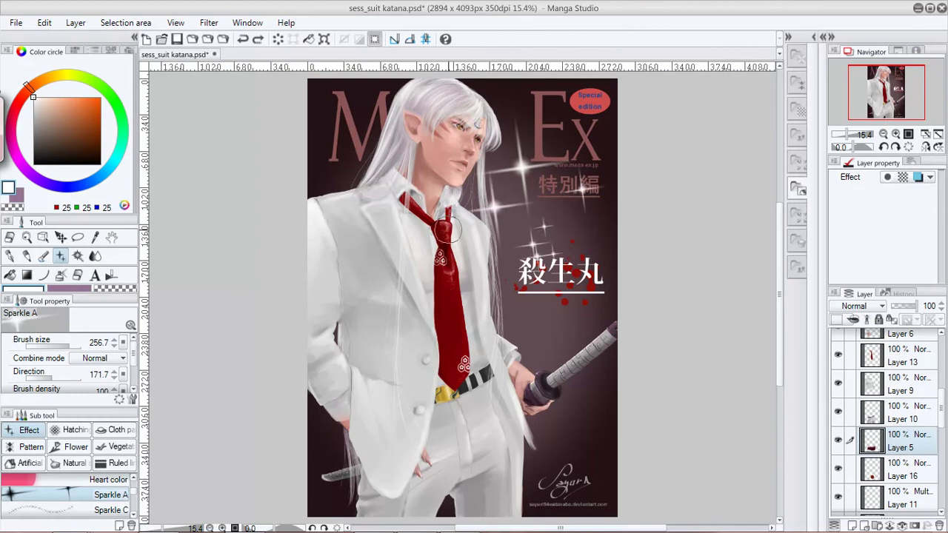
- Add more white sparkles around the letter M, the Japanese title, the katana blade and the background above the signature
{"action": "left_click", "coordinate": [358, 182]}
{"action": "left_click", "coordinate": [356, 141]}
{"action": "left_click", "coordinate": [555, 436]}
{"action": "left_click", "coordinate": [588, 243]}
{"action": "left_click", "coordinate": [499, 266]}
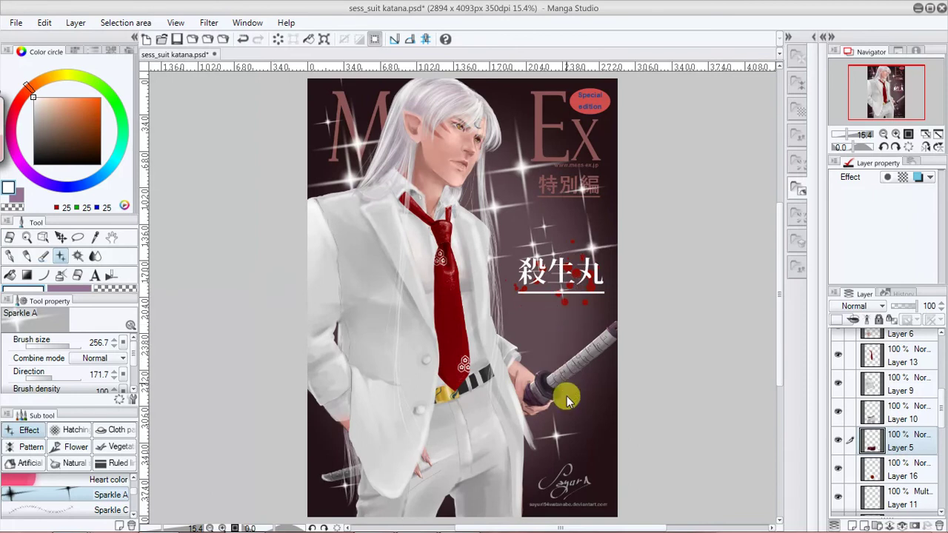
{"action": "mouse_move", "coordinate": [719, 527]}
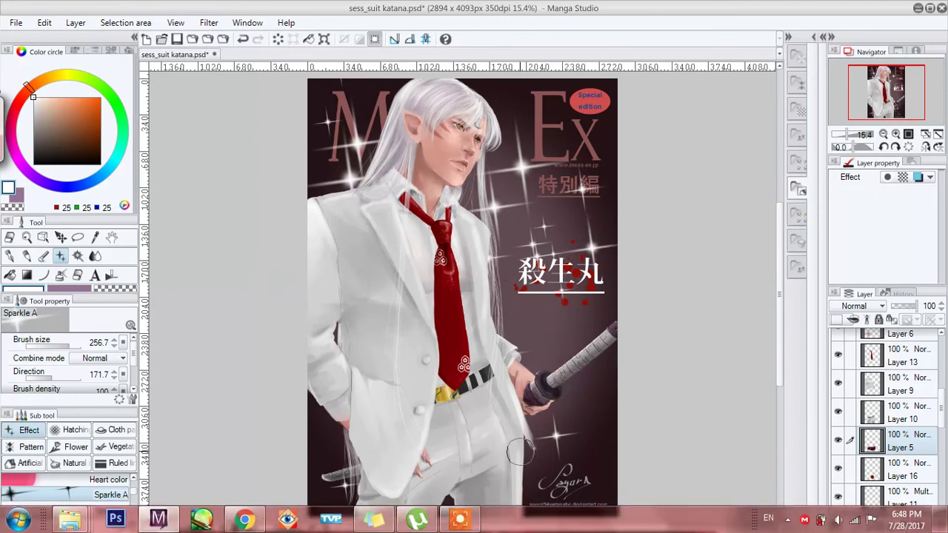